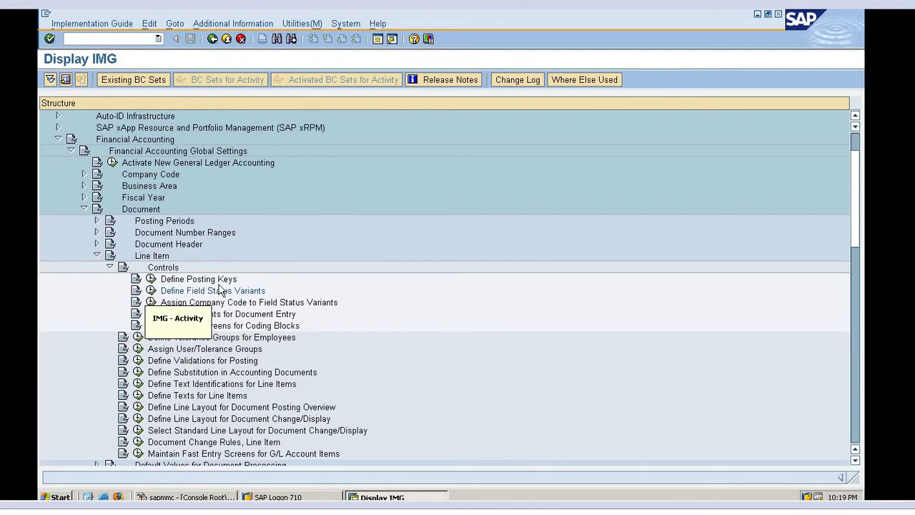
Step: Open the Define Field Status Variants activity and display the field status groups of variant 0001
{"action": "left_click", "coordinate": [152, 292]}
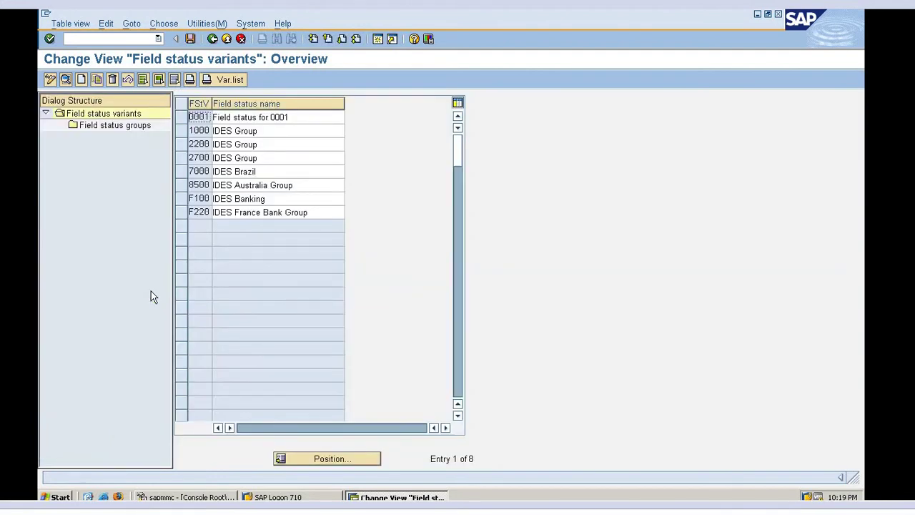
{"action": "left_click", "coordinate": [182, 118]}
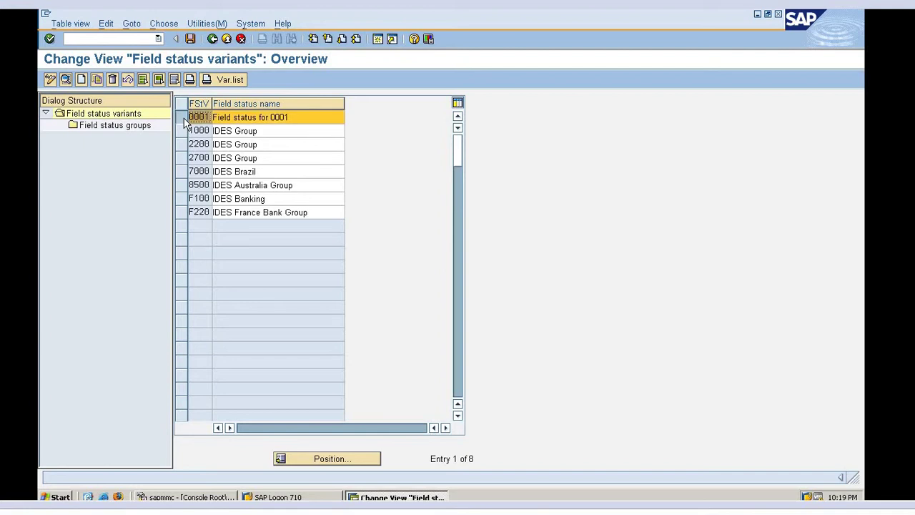
{"action": "left_click", "coordinate": [179, 119]}
{"action": "left_click", "coordinate": [181, 119]}
{"action": "left_click", "coordinate": [138, 125]}
{"action": "double_click", "coordinate": [138, 125]}
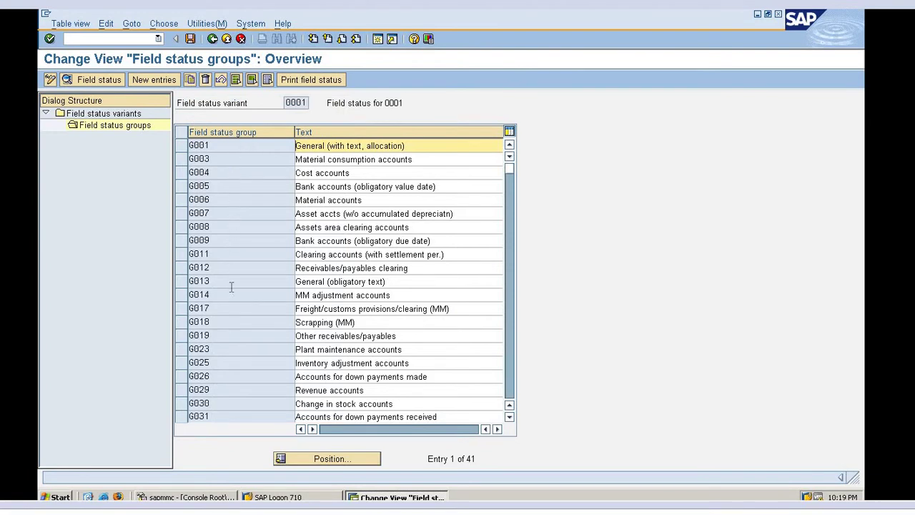
Step: Review the General data and Payment transactions field statuses of group G005, and return to the variants overview
{"action": "left_click", "coordinate": [353, 186]}
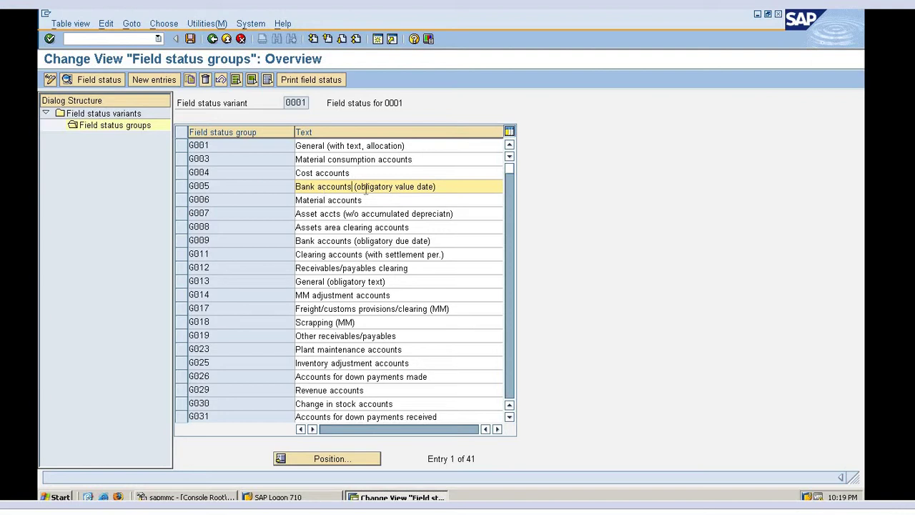
{"action": "double_click", "coordinate": [262, 193]}
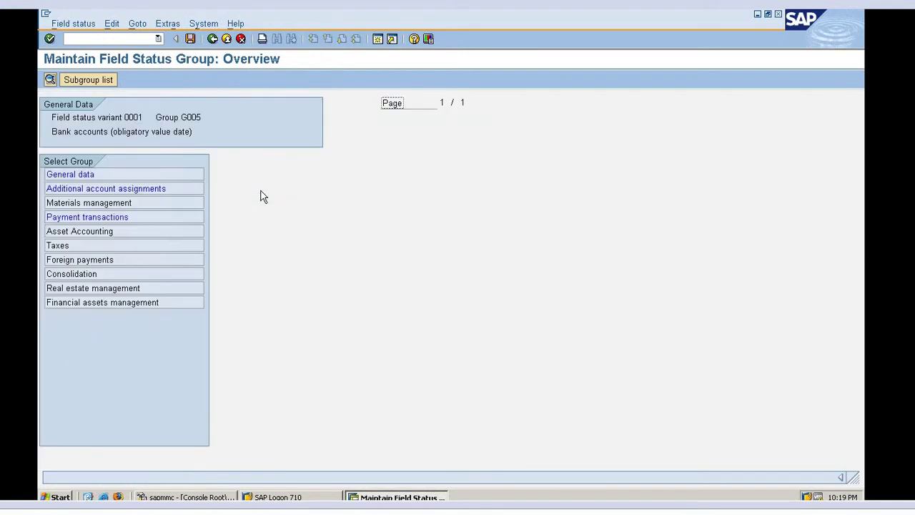
{"action": "left_click", "coordinate": [131, 177]}
{"action": "double_click", "coordinate": [132, 179]}
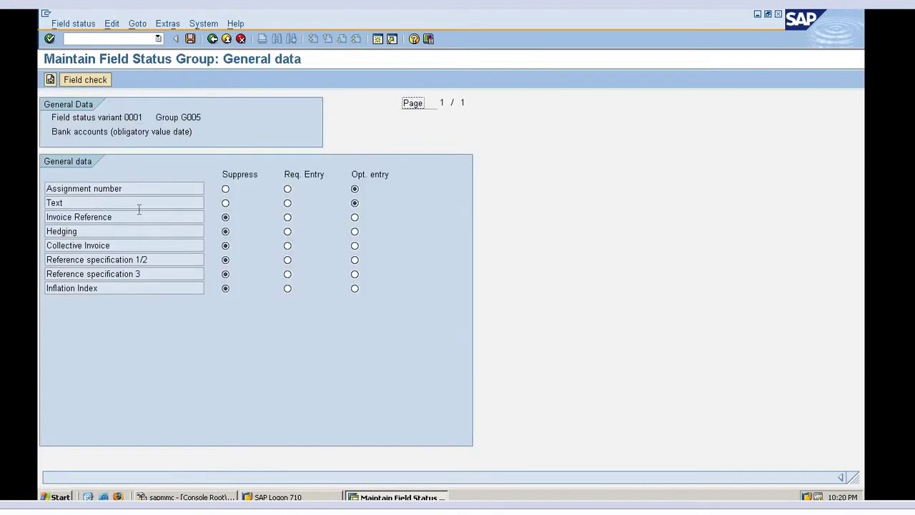
{"action": "left_click", "coordinate": [212, 39]}
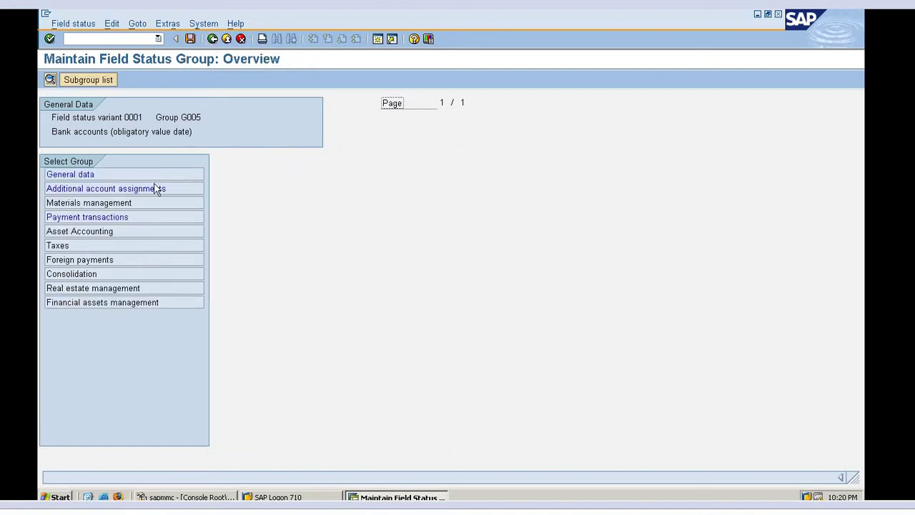
{"action": "double_click", "coordinate": [135, 219]}
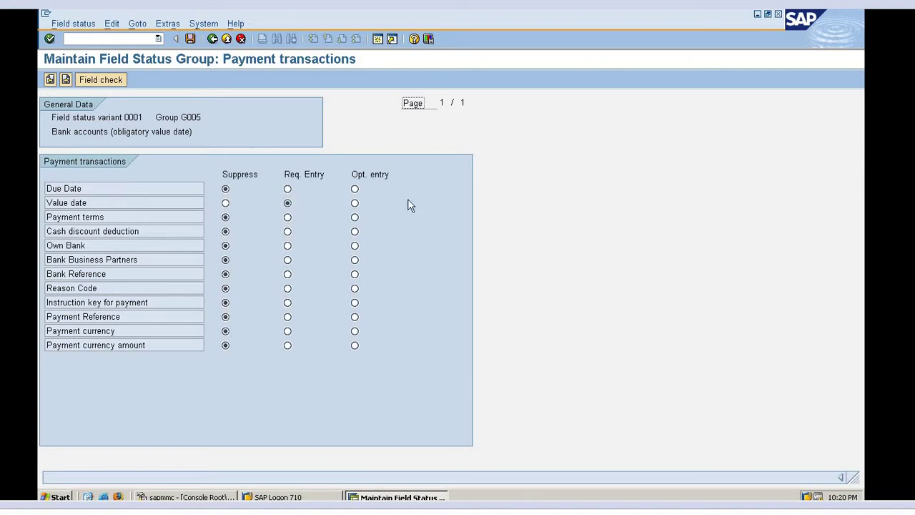
{"action": "left_click", "coordinate": [213, 46]}
{"action": "left_click", "coordinate": [212, 46]}
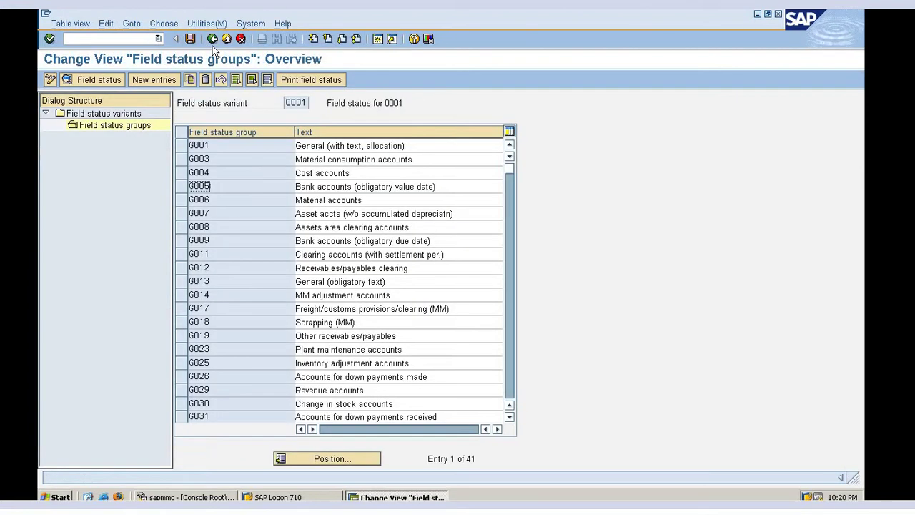
{"action": "left_click", "coordinate": [213, 45]}
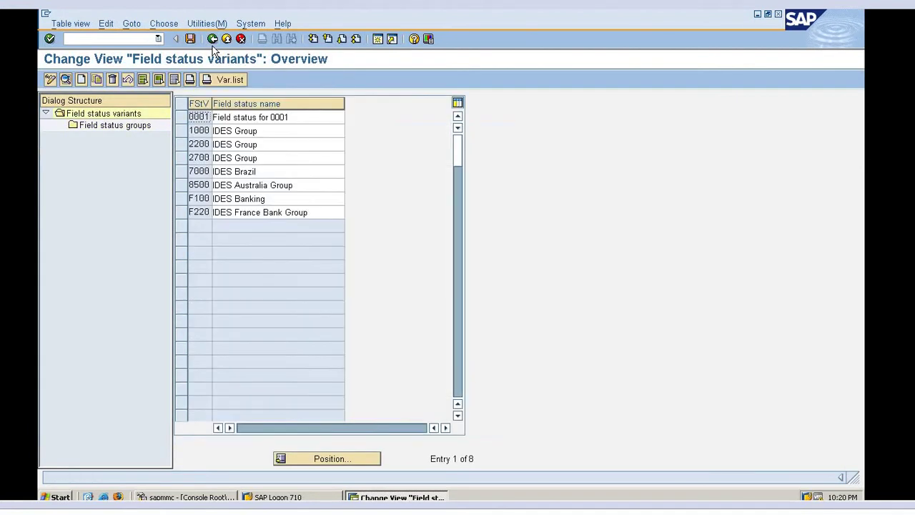
Step: Copy field status variant 0001 to a new variant N111 together with all its dependent entries
{"action": "left_click", "coordinate": [182, 118]}
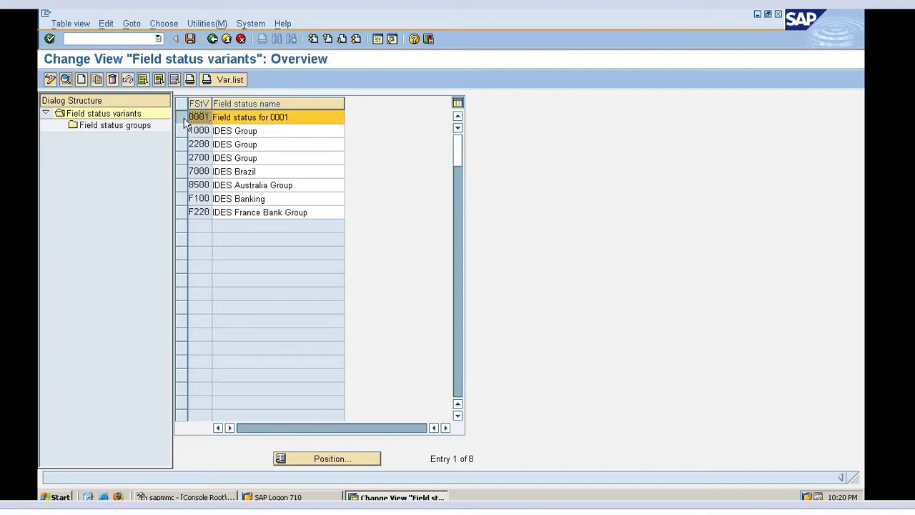
{"action": "left_click", "coordinate": [97, 80]}
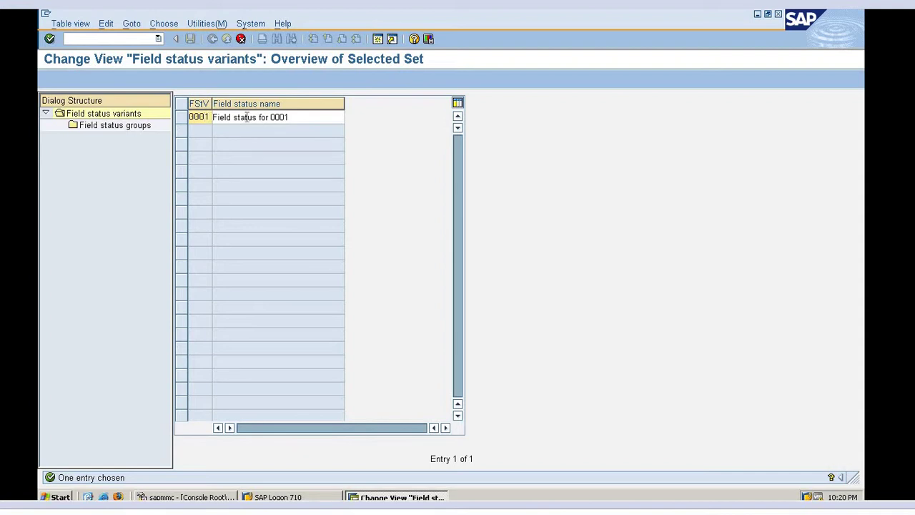
{"action": "key", "text": "BackSpace"}
{"action": "key", "text": "BackSpace"}
{"action": "key", "text": "BackSpace"}
{"action": "key", "text": "BackSpace"}
{"action": "type", "text": "1"}
{"action": "type", "text": "N111"}
{"action": "left_click", "coordinate": [246, 117]}
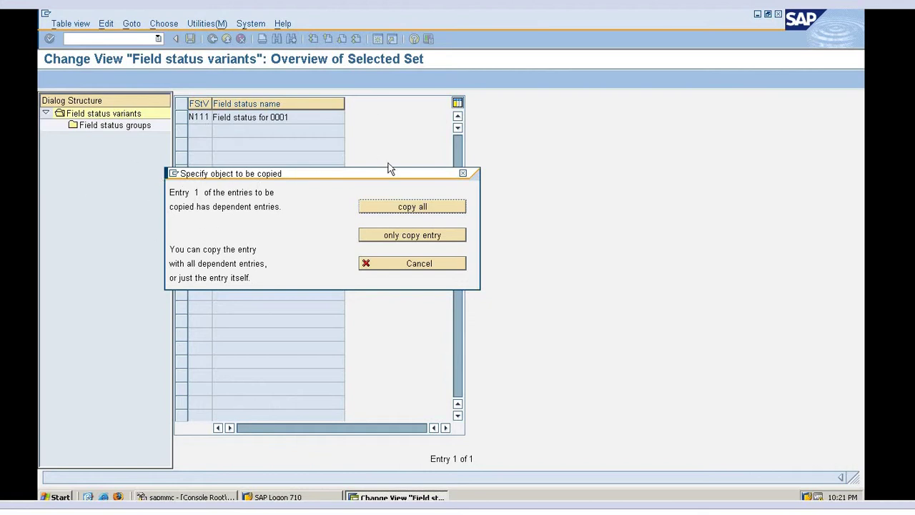
{"action": "left_click", "coordinate": [411, 213]}
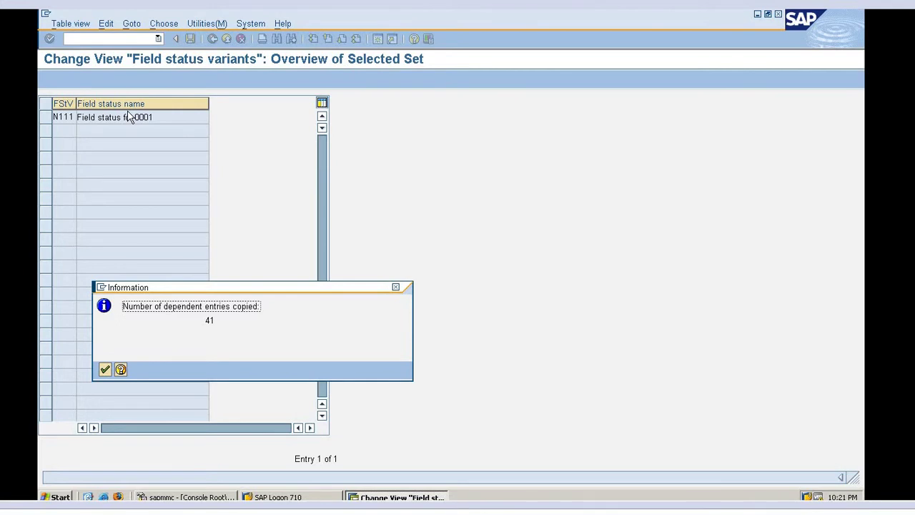
{"action": "double_click", "coordinate": [206, 320]}
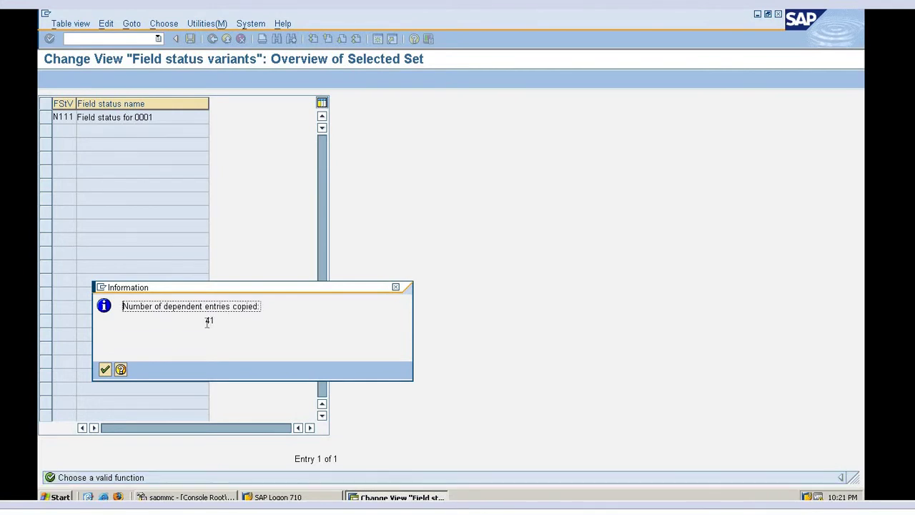
{"action": "left_click", "coordinate": [105, 371]}
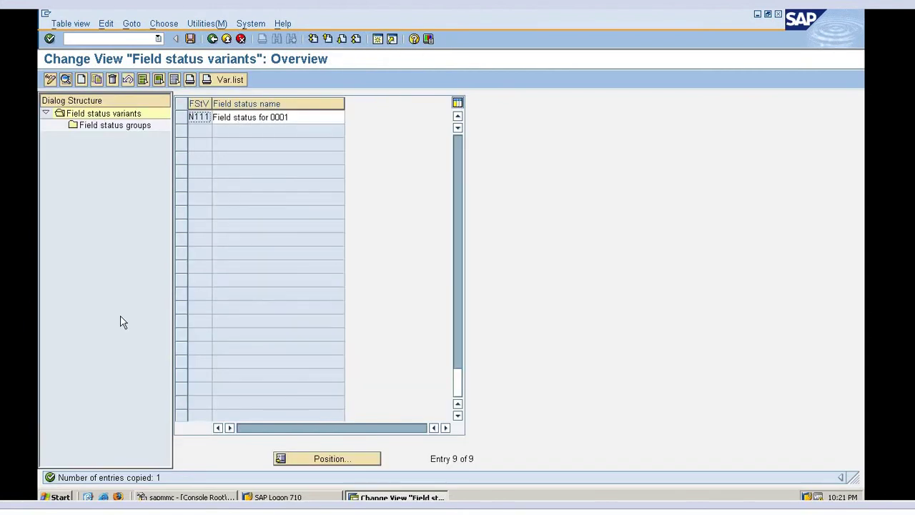
Step: Save the new field status variant under the proposed customizing request and return to the implementation guide
{"action": "left_click", "coordinate": [191, 43]}
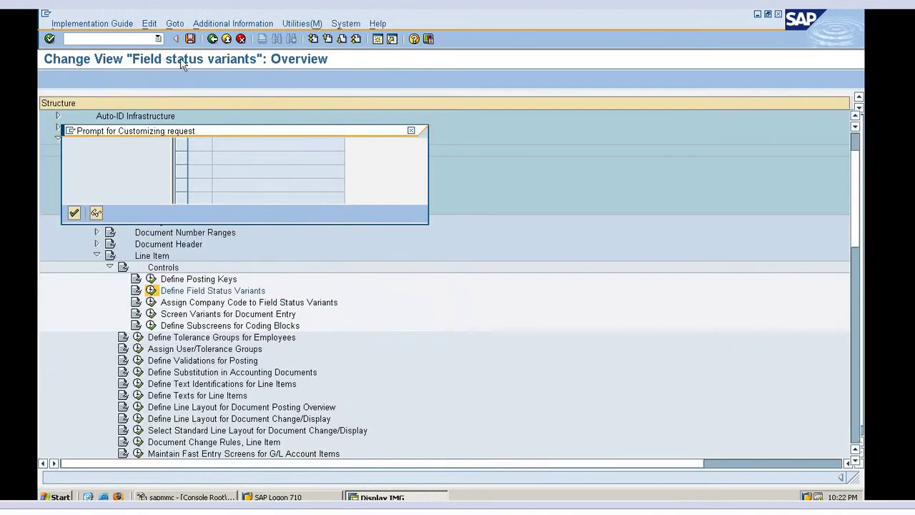
{"action": "left_click", "coordinate": [75, 213]}
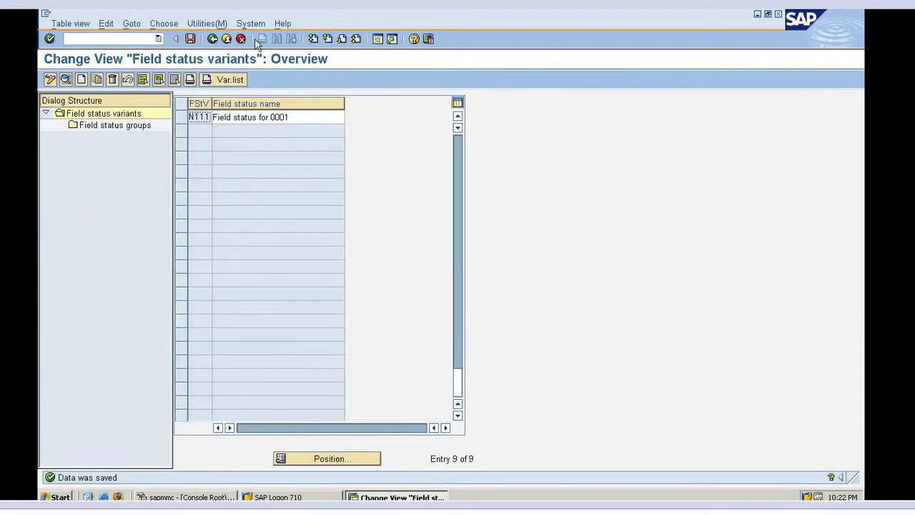
{"action": "left_click", "coordinate": [213, 40]}
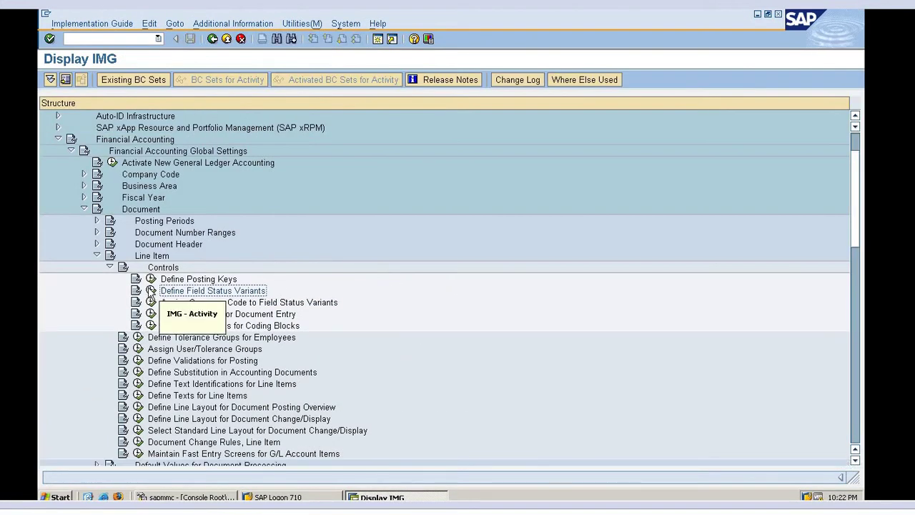
Step: Reopen Define Field Status Variants, rename variant N111 to "Field status for N111" and save it
{"action": "left_click", "coordinate": [153, 290]}
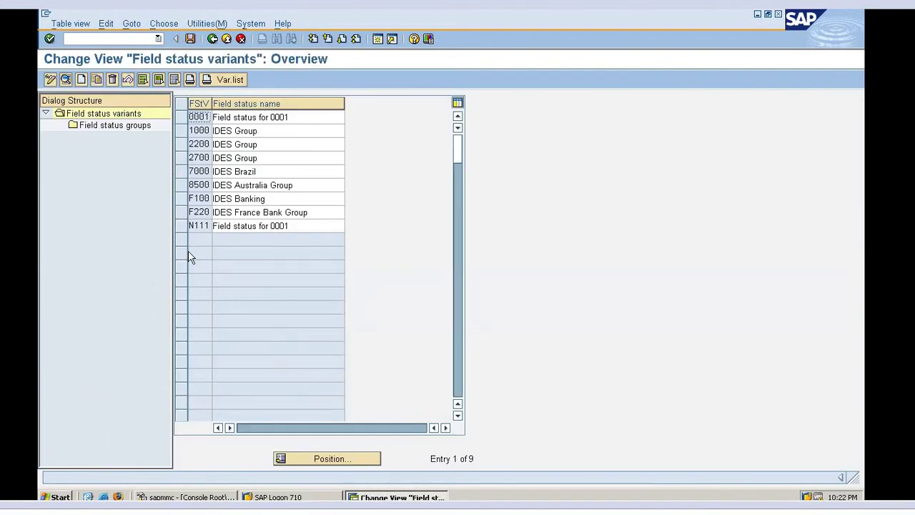
{"action": "left_click", "coordinate": [183, 226]}
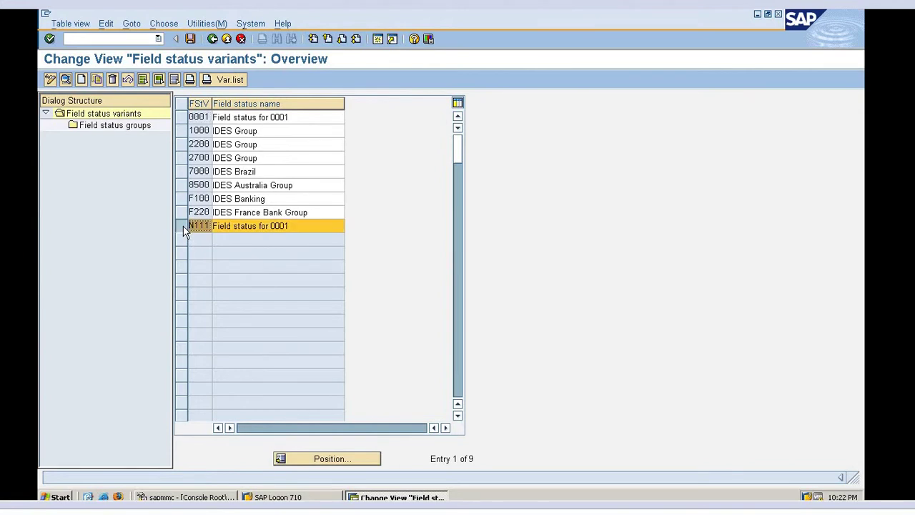
{"action": "left_click", "coordinate": [304, 227]}
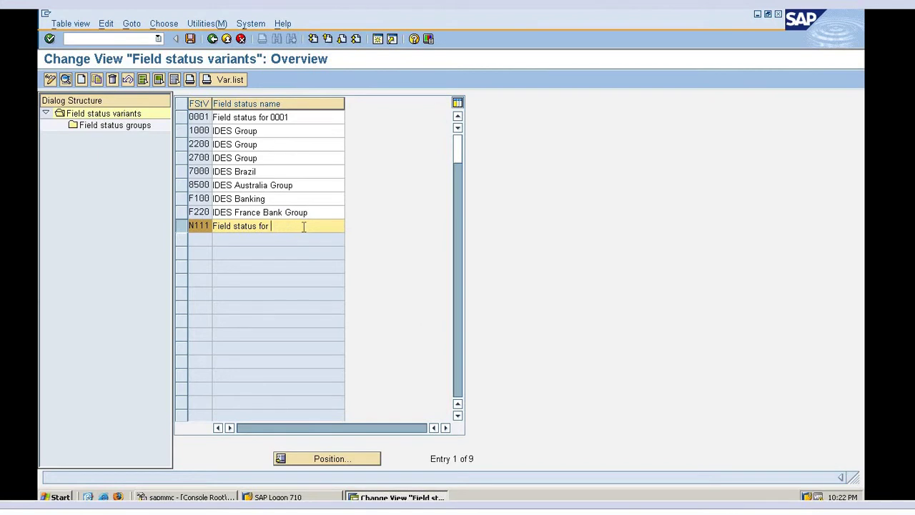
{"action": "type", "text": "N111"}
{"action": "left_click", "coordinate": [190, 38]}
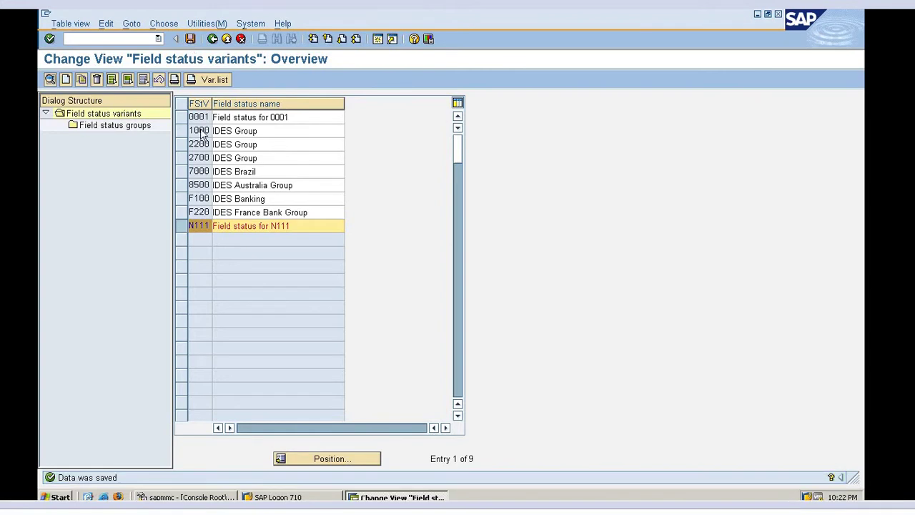
Step: View the field status groups of variant N111 and return to the implementation guide
{"action": "left_click", "coordinate": [183, 229]}
{"action": "left_click", "coordinate": [184, 228]}
{"action": "left_click", "coordinate": [184, 228]}
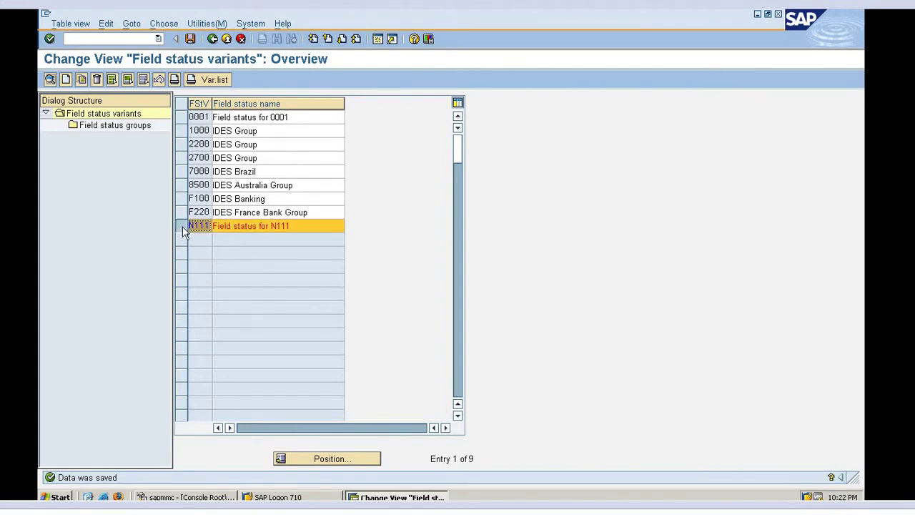
{"action": "double_click", "coordinate": [88, 126]}
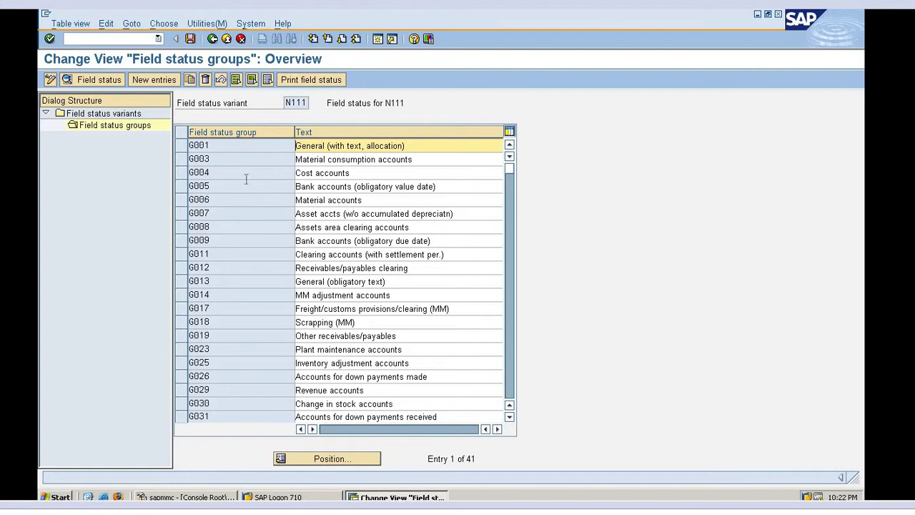
{"action": "left_click", "coordinate": [212, 39]}
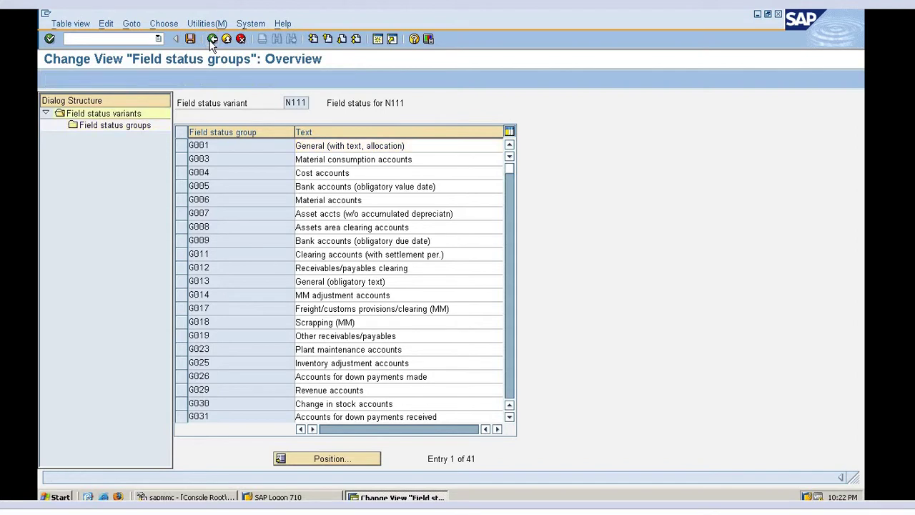
{"action": "left_click", "coordinate": [212, 39]}
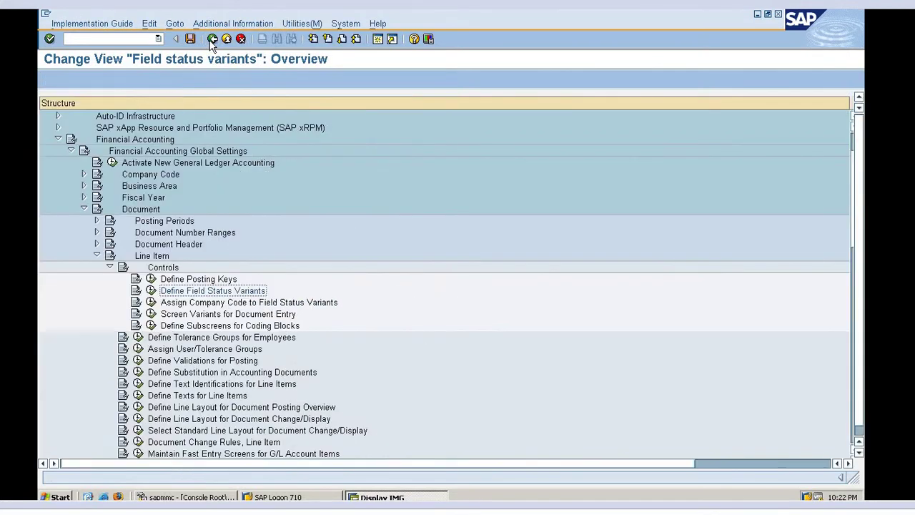
Step: Open the Define Account Group activity in the G/L Accounts master data preparations under General Ledger Accounting
{"action": "left_click", "coordinate": [84, 210]}
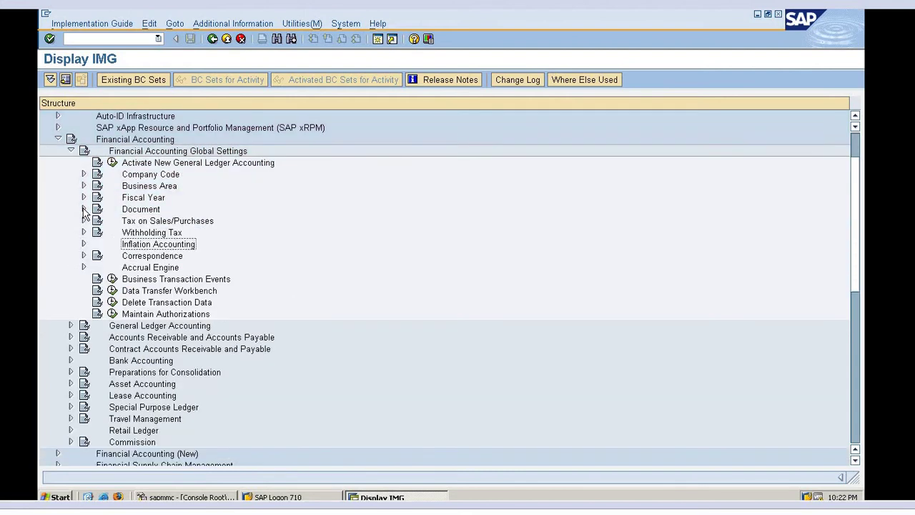
{"action": "left_click", "coordinate": [71, 152]}
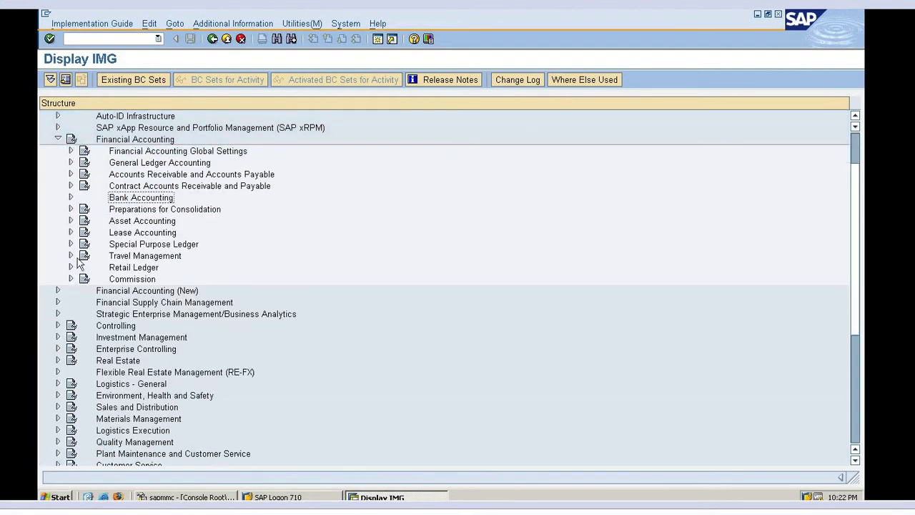
{"action": "left_click", "coordinate": [70, 163]}
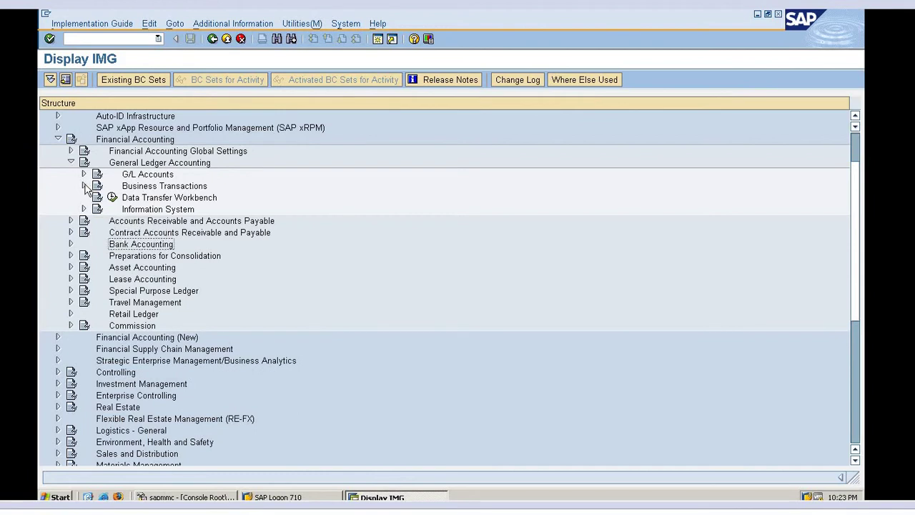
{"action": "left_click", "coordinate": [84, 174]}
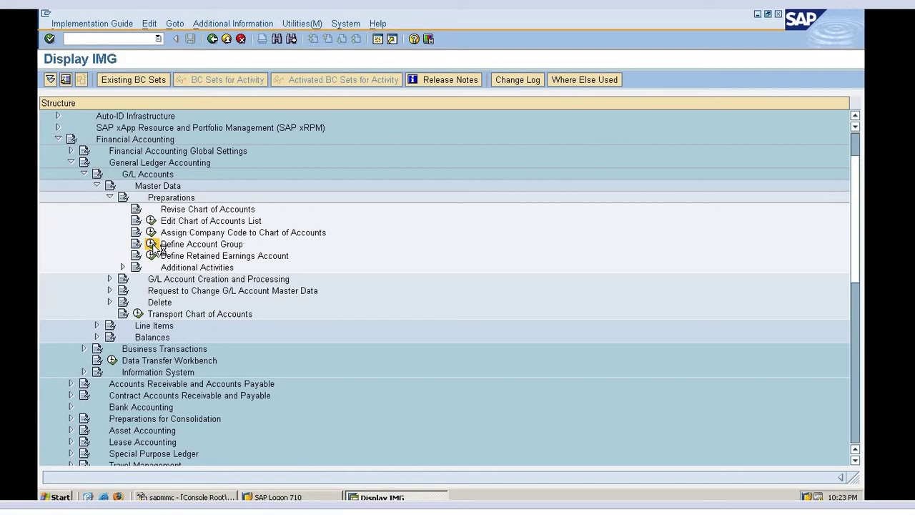
{"action": "left_click", "coordinate": [152, 245]}
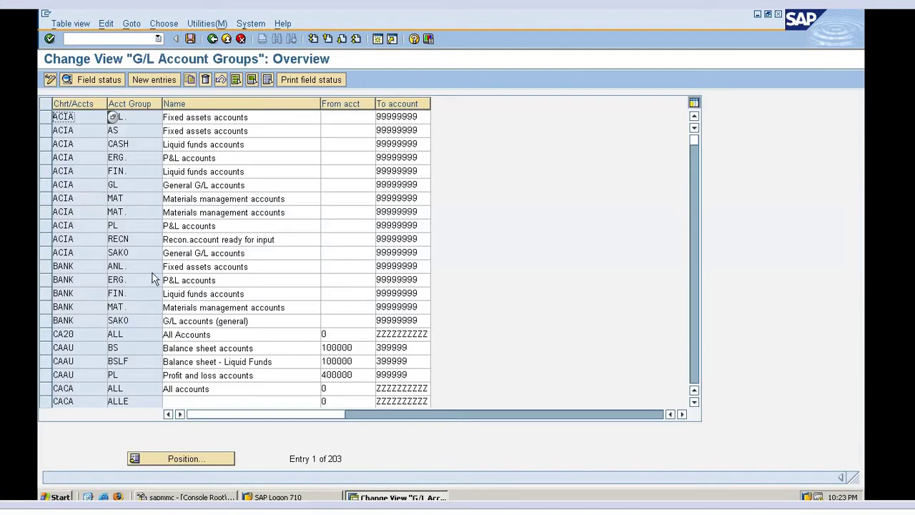
Step: Go to the entries of chart of accounts N111 and open the field status of its INCO account group
{"action": "left_click", "coordinate": [178, 460]}
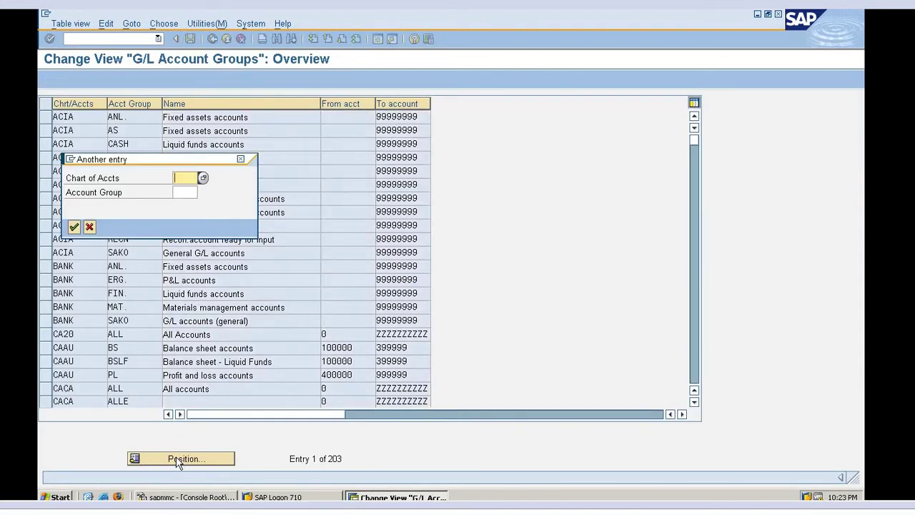
{"action": "type", "text": "n111"}
{"action": "key", "text": "Return"}
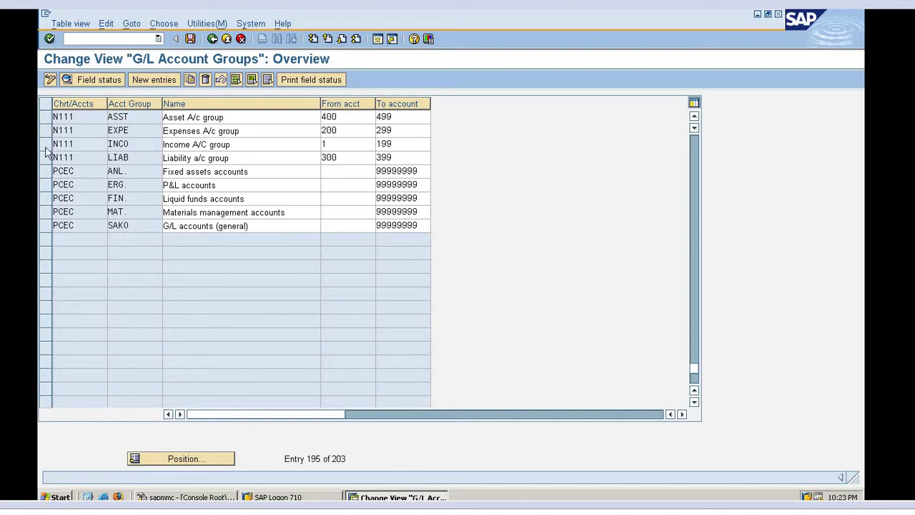
{"action": "left_click", "coordinate": [45, 144]}
{"action": "left_click", "coordinate": [100, 80]}
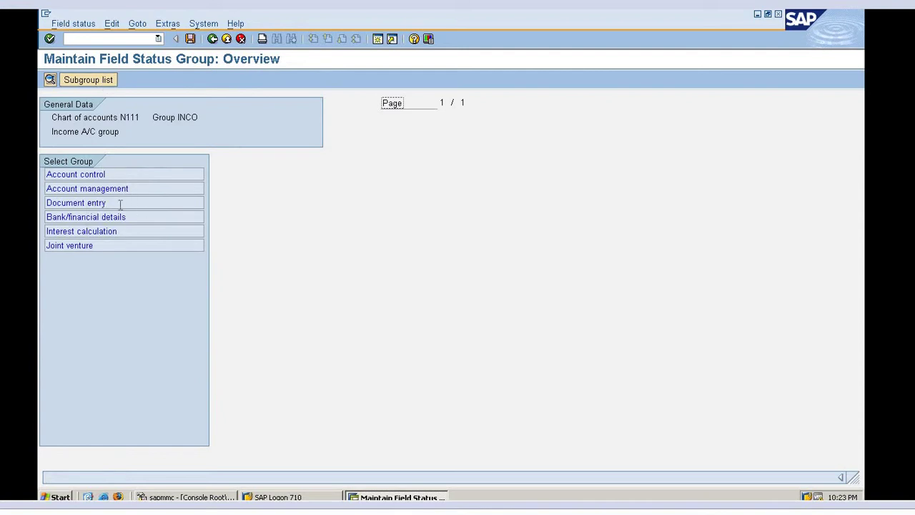
Step: Make Field status group a required entry in the Document entry fields of account group INCO and save it under customizing request ECCK900006
{"action": "double_click", "coordinate": [120, 203]}
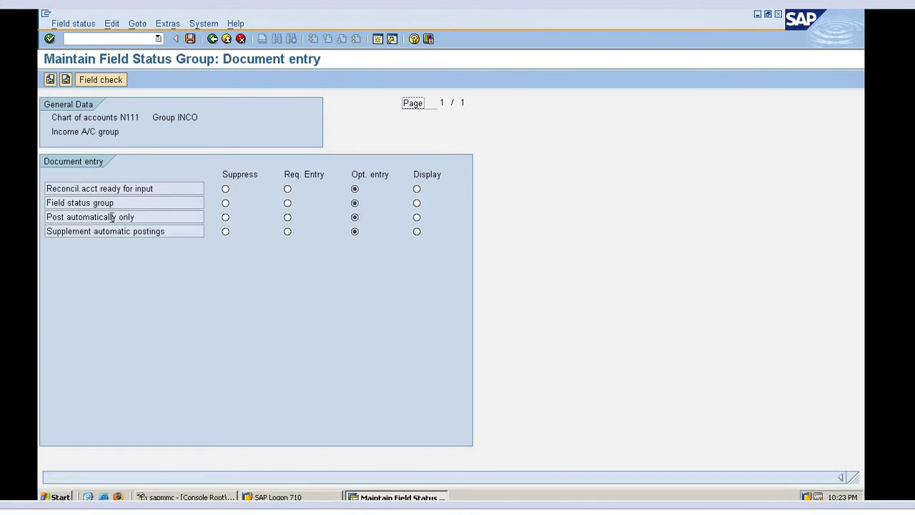
{"action": "left_click", "coordinate": [287, 203]}
{"action": "left_click", "coordinate": [190, 40]}
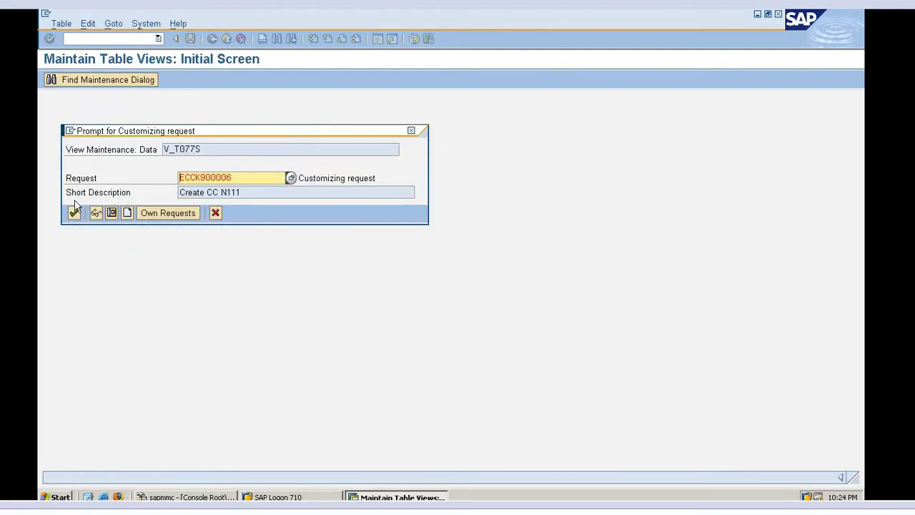
{"action": "left_click", "coordinate": [74, 213]}
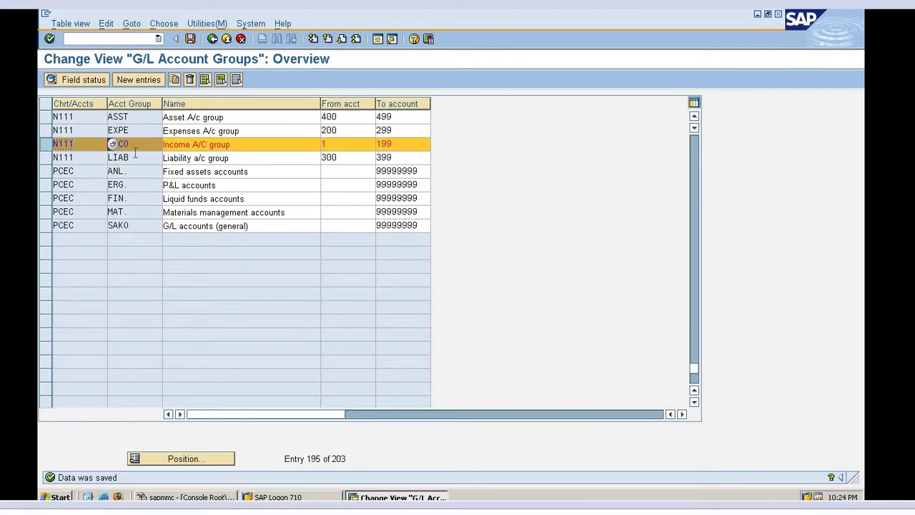
Step: Reopen the field status of account group INCO and review its Account control and Account management fields
{"action": "left_click", "coordinate": [78, 80]}
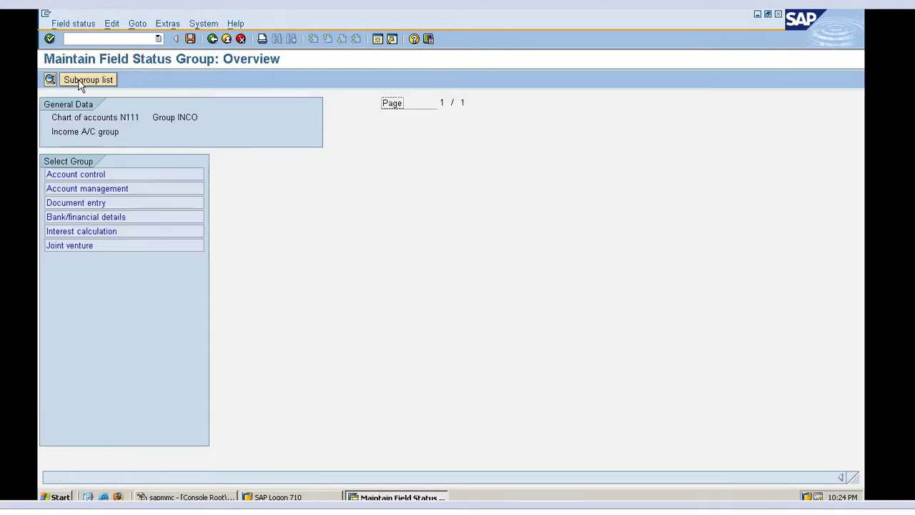
{"action": "double_click", "coordinate": [73, 175]}
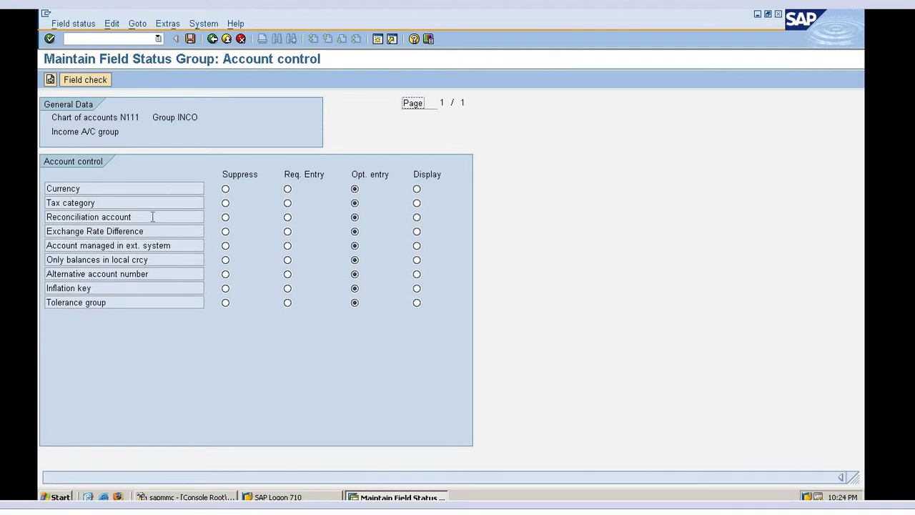
{"action": "left_click", "coordinate": [218, 44]}
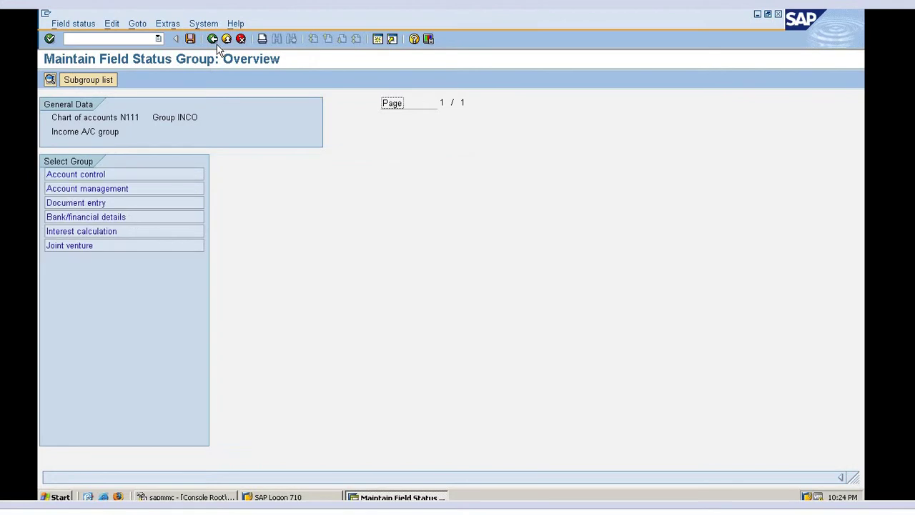
{"action": "double_click", "coordinate": [118, 188]}
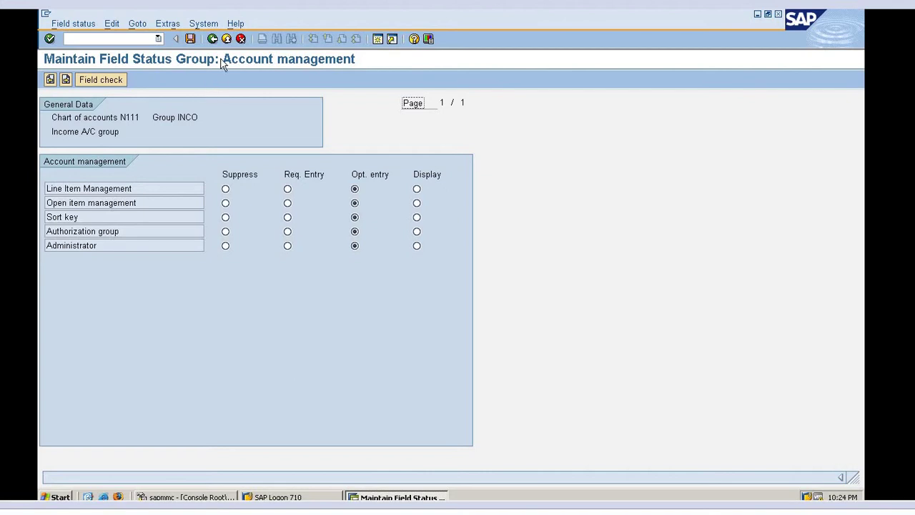
{"action": "left_click", "coordinate": [212, 38]}
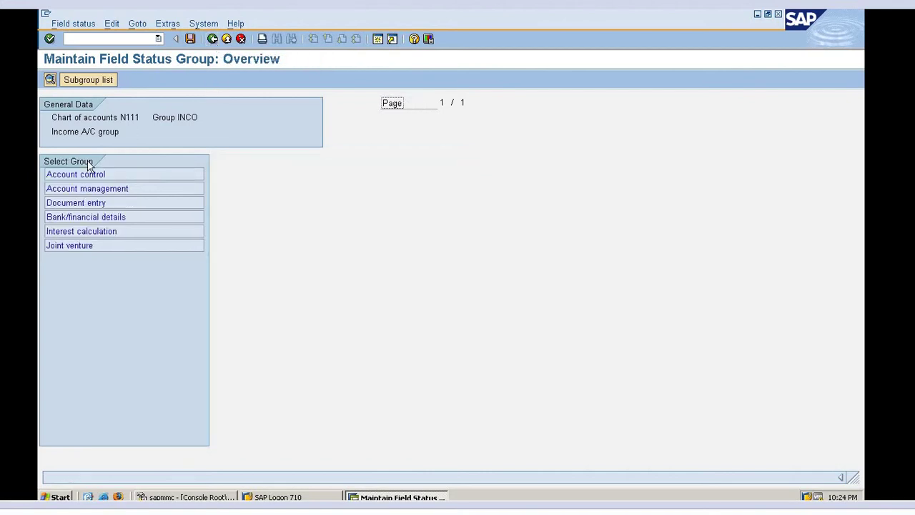
Step: Make House bank a required entry in INCO's Bank/financial details and save the change while leaving the account groups
{"action": "double_click", "coordinate": [72, 218]}
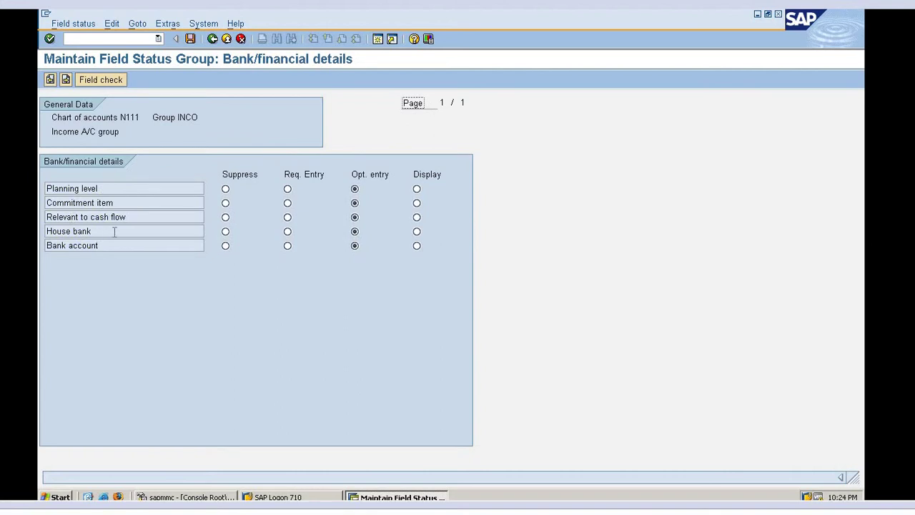
{"action": "left_click", "coordinate": [287, 234]}
{"action": "left_click", "coordinate": [212, 38]}
{"action": "left_click", "coordinate": [212, 38]}
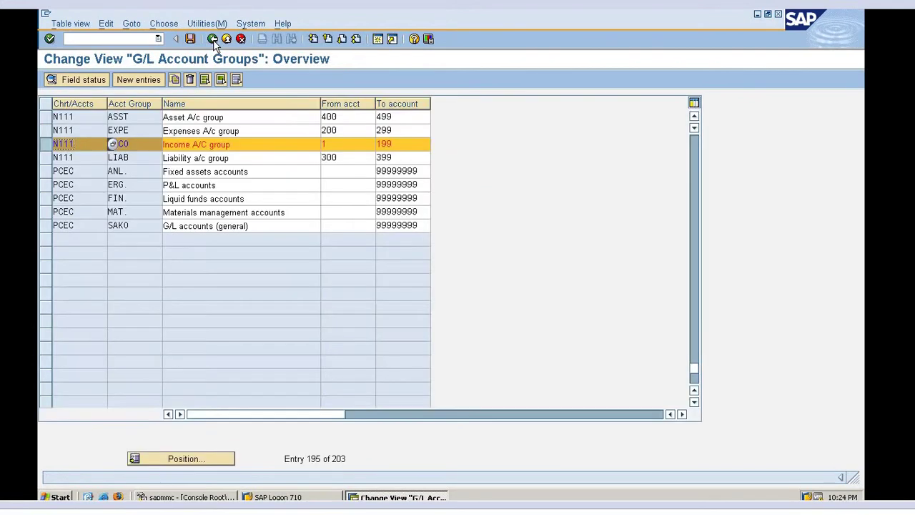
{"action": "left_click", "coordinate": [212, 39]}
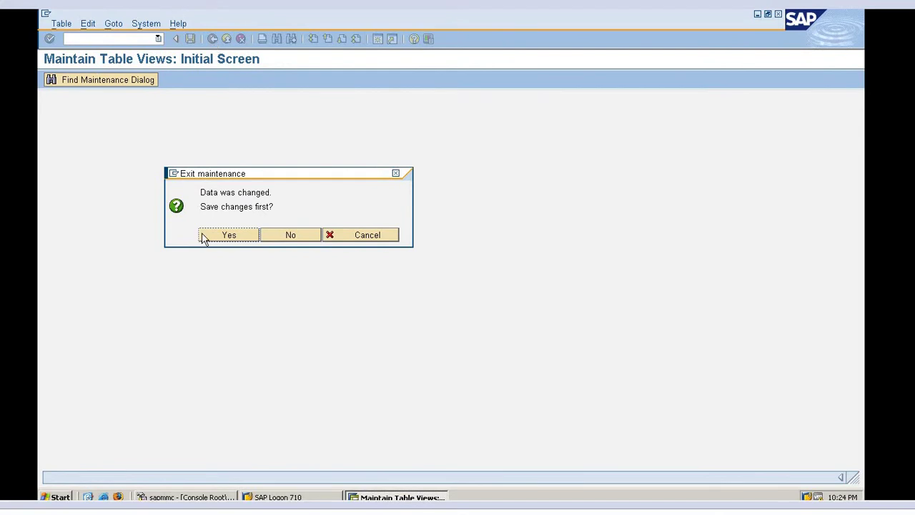
{"action": "left_click", "coordinate": [223, 236]}
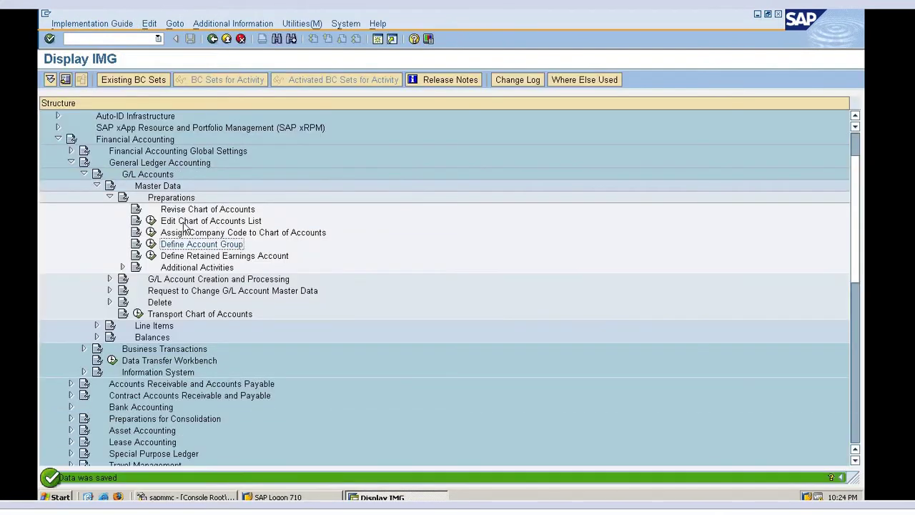
Step: Reopen Define Field Status Variants under the document line item controls of the global settings and open the field status groups of variant N111
{"action": "left_click", "coordinate": [72, 152]}
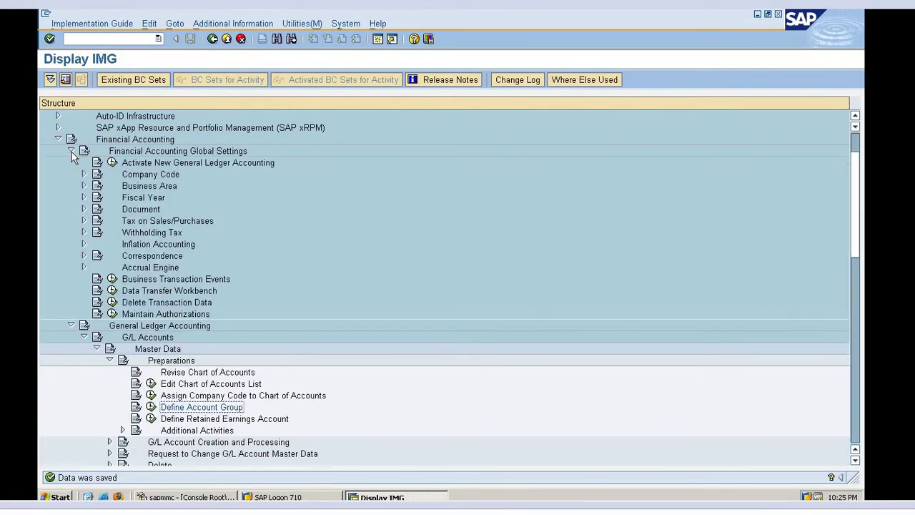
{"action": "left_click", "coordinate": [83, 209]}
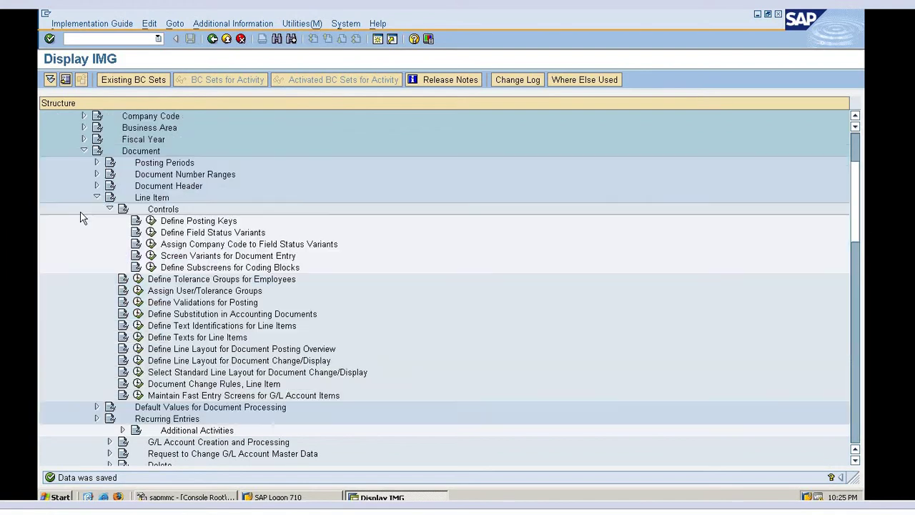
{"action": "left_click", "coordinate": [151, 233]}
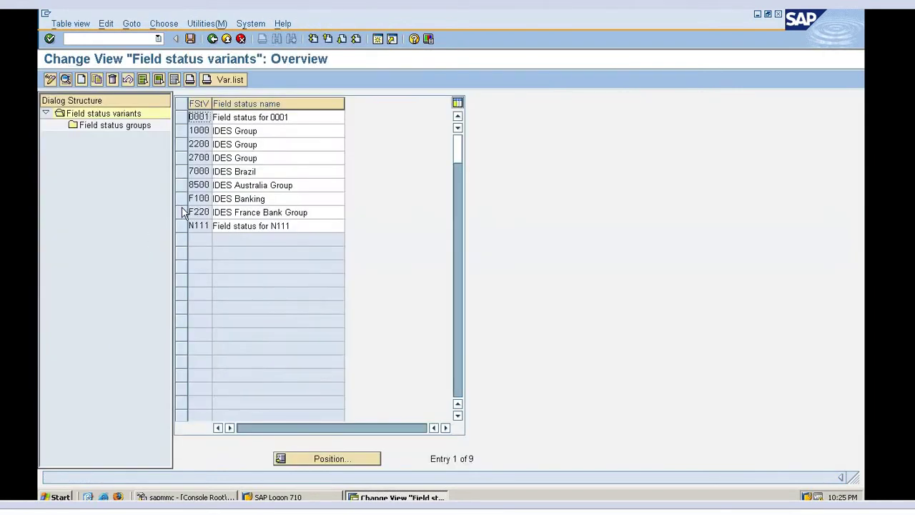
{"action": "left_click", "coordinate": [182, 225]}
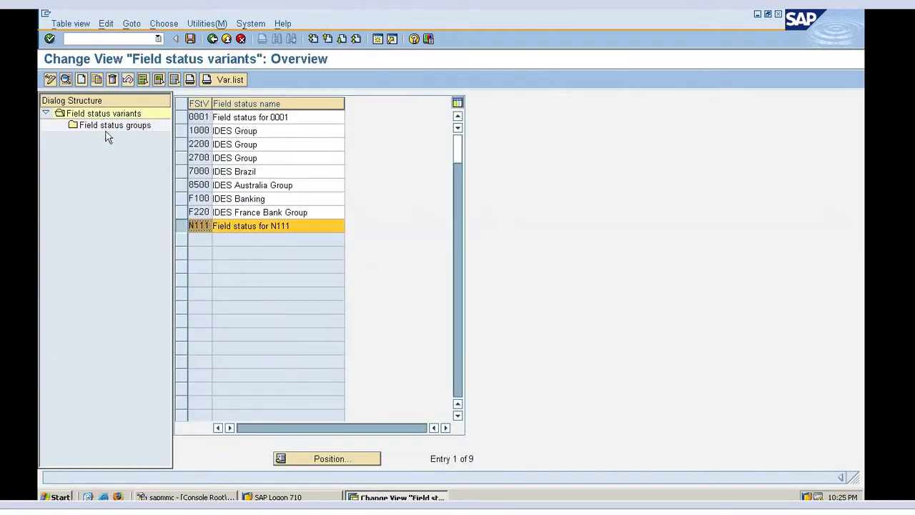
{"action": "left_click", "coordinate": [111, 128]}
{"action": "double_click", "coordinate": [112, 128]}
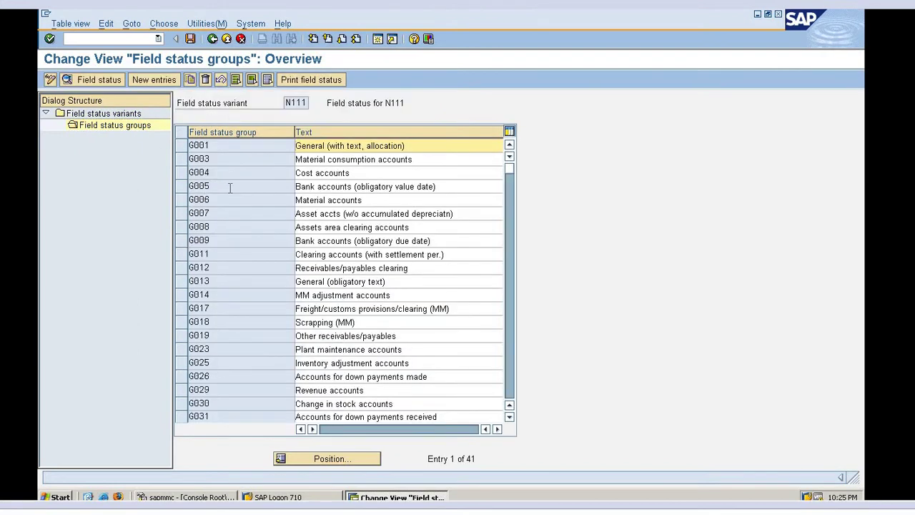
Step: Make Text a required entry in the General data of field status group G001 and save the change
{"action": "left_click", "coordinate": [182, 147]}
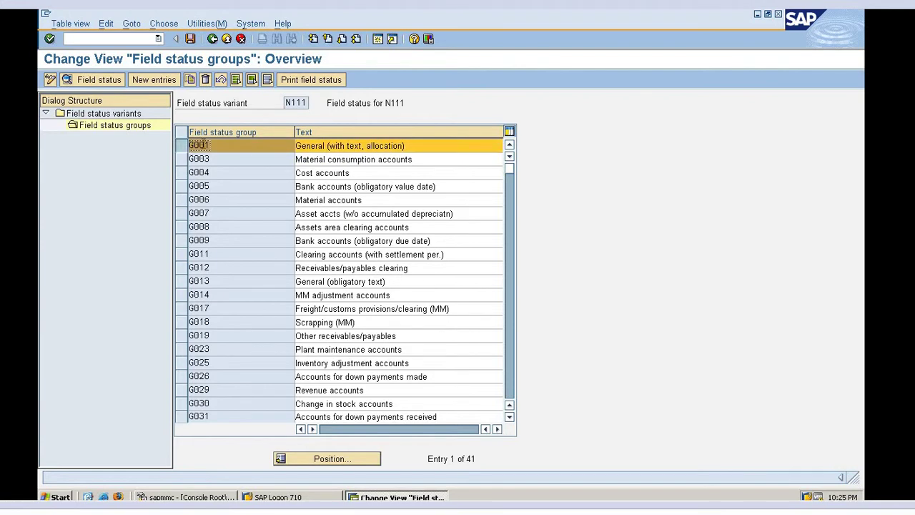
{"action": "double_click", "coordinate": [208, 145]}
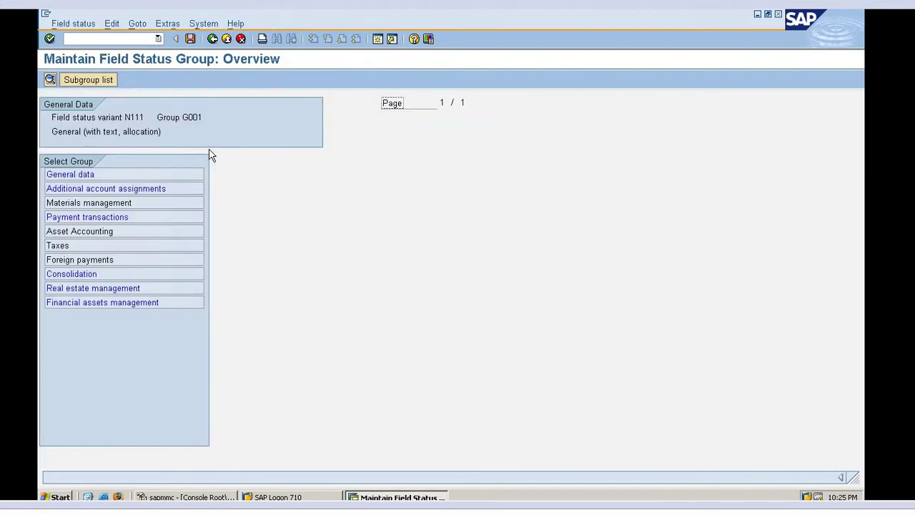
{"action": "double_click", "coordinate": [122, 174]}
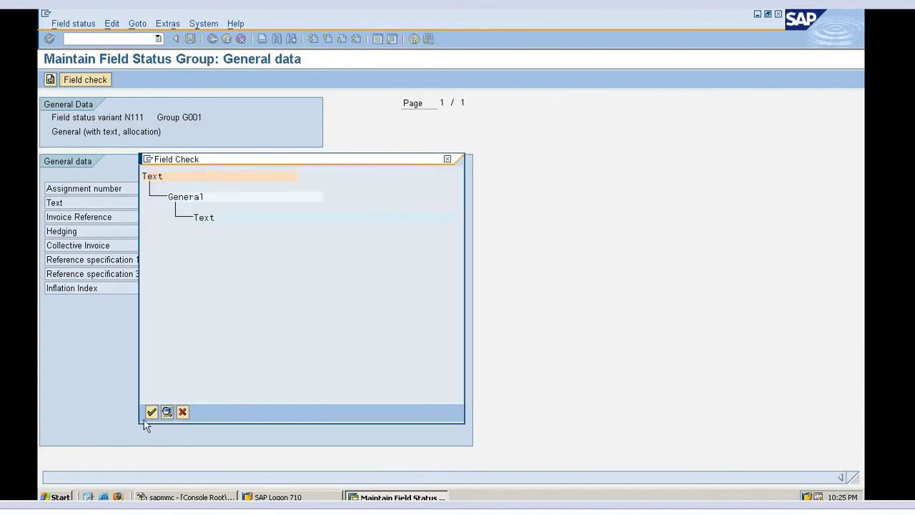
{"action": "left_click", "coordinate": [150, 412]}
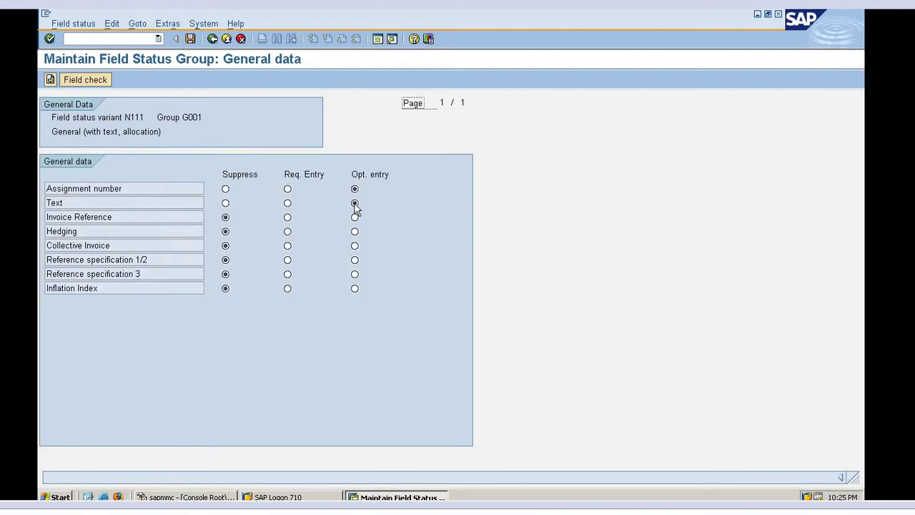
{"action": "left_click", "coordinate": [287, 204]}
{"action": "left_click", "coordinate": [190, 39]}
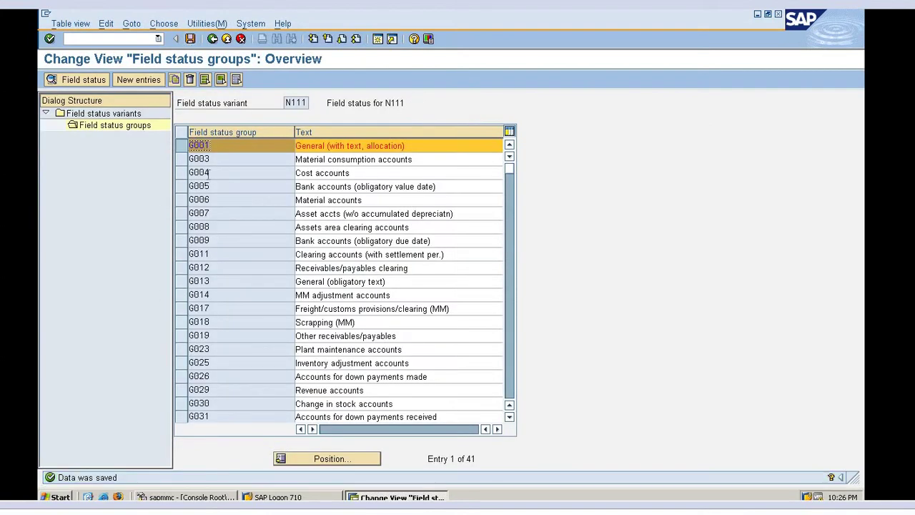
Step: Look through the remaining field status groups of variant N111 to find the reconciliation accounts group
{"action": "left_click", "coordinate": [254, 282]}
{"action": "left_click", "coordinate": [510, 417]}
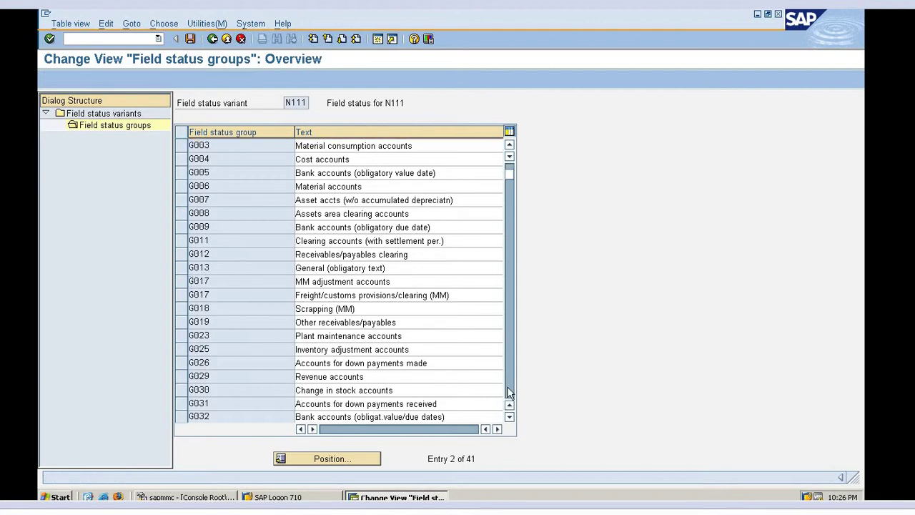
{"action": "scroll", "coordinate": [510, 392], "scroll_direction": "down", "scroll_amount": 2}
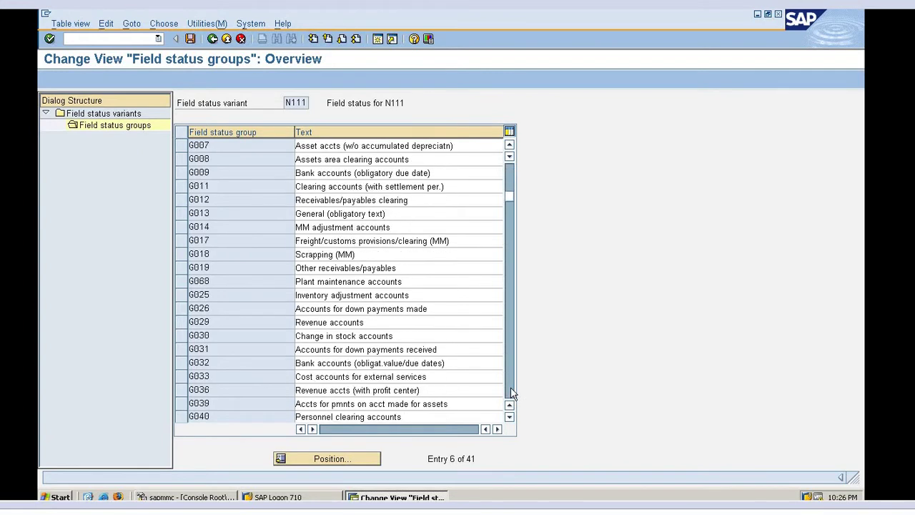
{"action": "left_click", "coordinate": [511, 387]}
{"action": "left_click", "coordinate": [510, 387]}
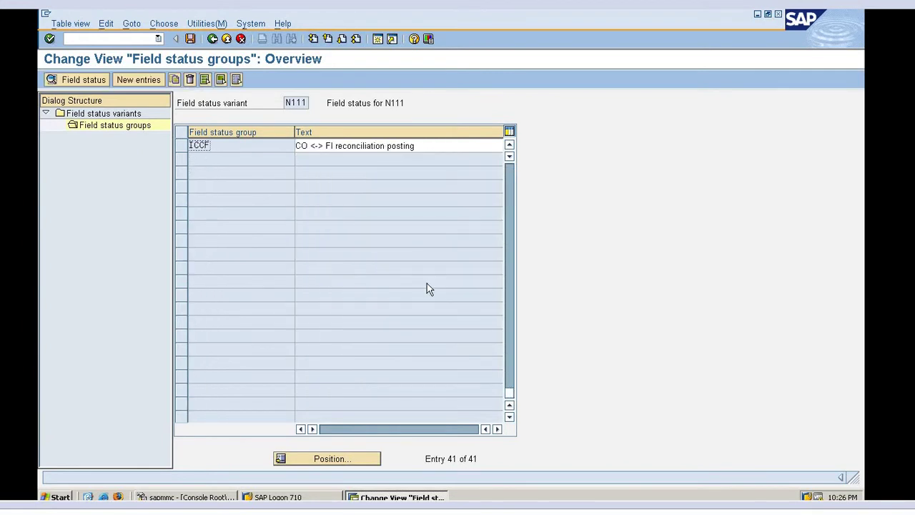
{"action": "left_click", "coordinate": [509, 147]}
{"action": "left_click", "coordinate": [509, 148]}
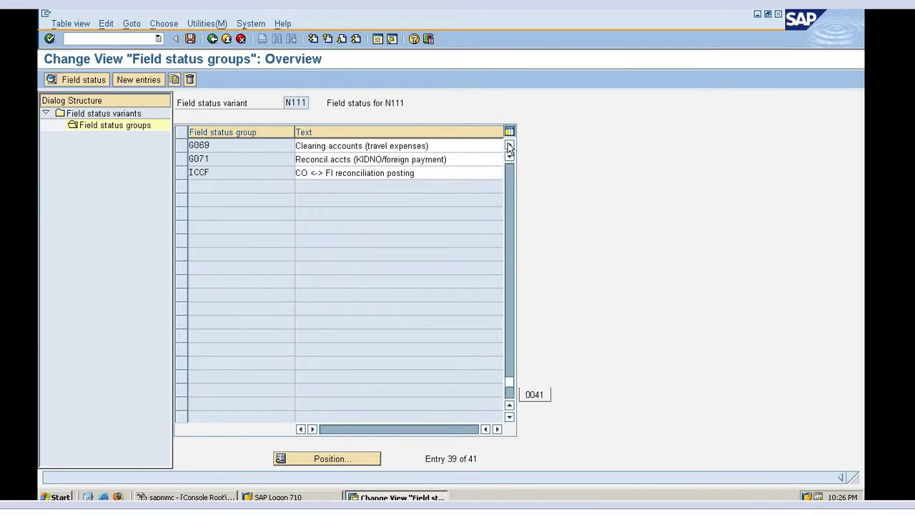
{"action": "left_click", "coordinate": [509, 147]}
{"action": "left_click", "coordinate": [509, 148]}
{"action": "left_click", "coordinate": [509, 147]}
{"action": "left_click", "coordinate": [509, 147]}
{"action": "left_click", "coordinate": [509, 147]}
{"action": "left_click", "coordinate": [509, 148]}
{"action": "left_click", "coordinate": [509, 147]}
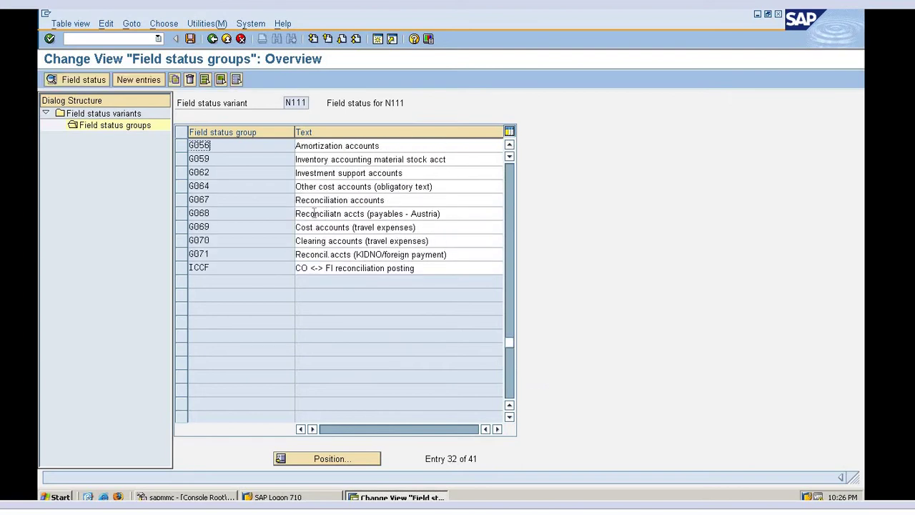
Step: View the field status overview of group G067 (Reconciliation accounts) and exit the field status variants
{"action": "double_click", "coordinate": [257, 204]}
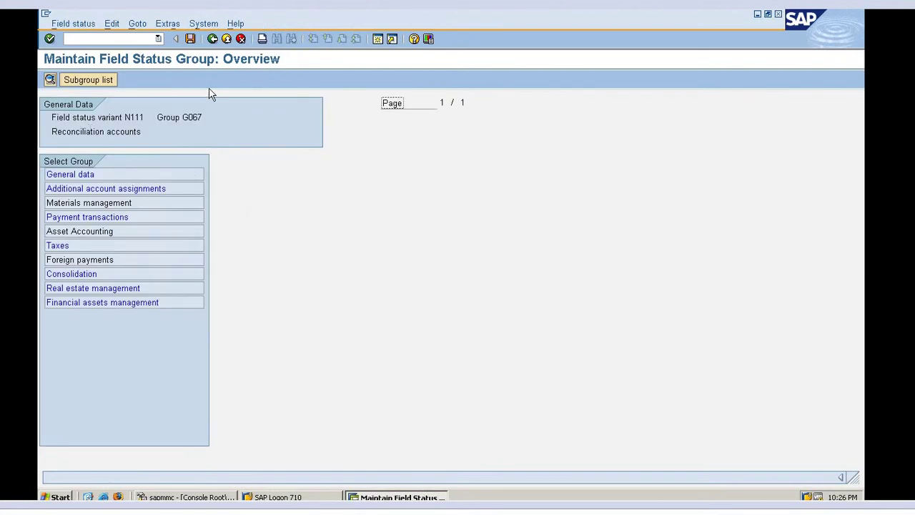
{"action": "left_click", "coordinate": [212, 40]}
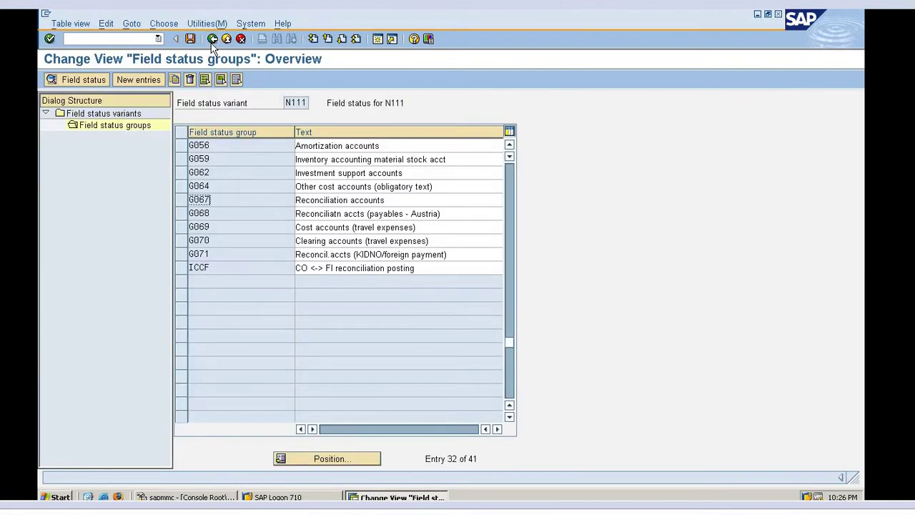
{"action": "left_click", "coordinate": [211, 40]}
{"action": "left_click", "coordinate": [211, 42]}
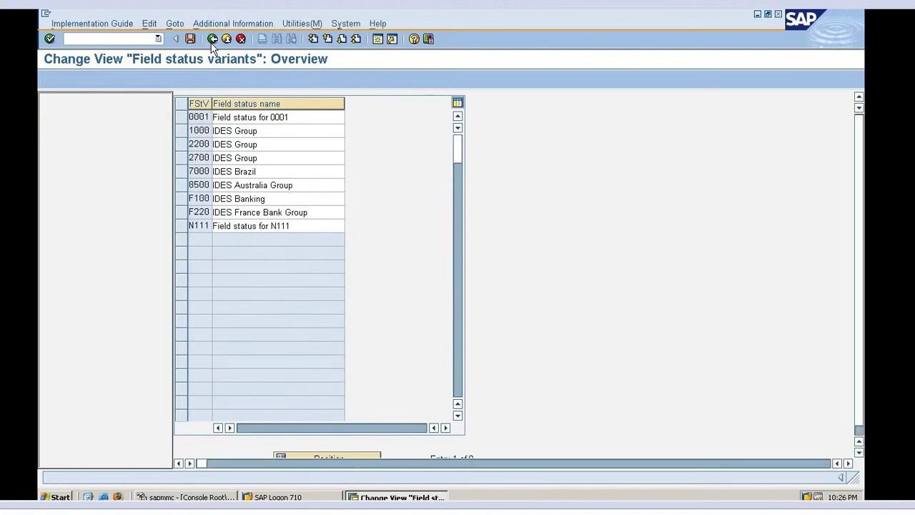